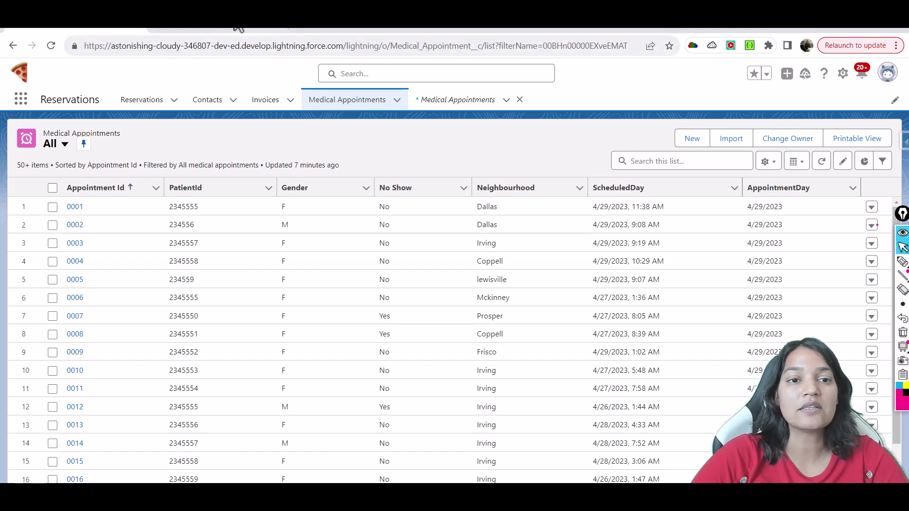
# Export all Medical Appointment ids in Salesforce Inspector, returning 2008 records
pyautogui.click(255, 31)
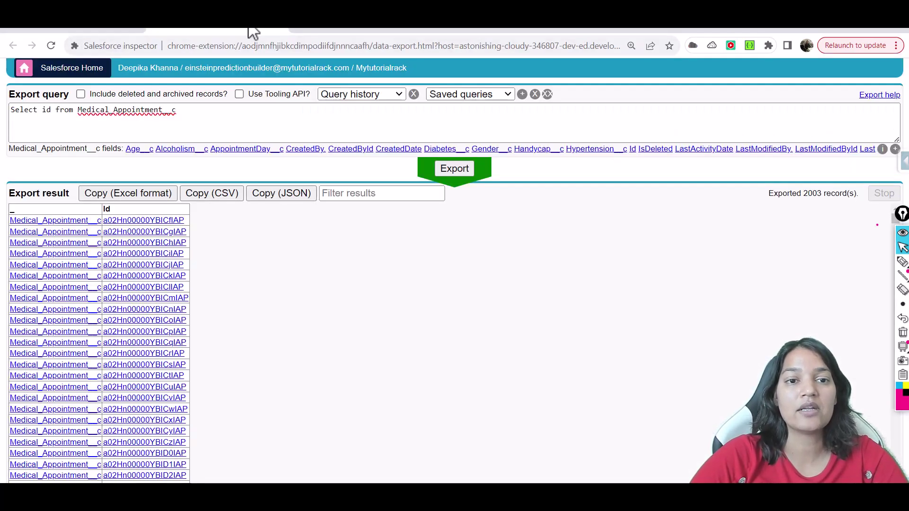
pyautogui.click(454, 170)
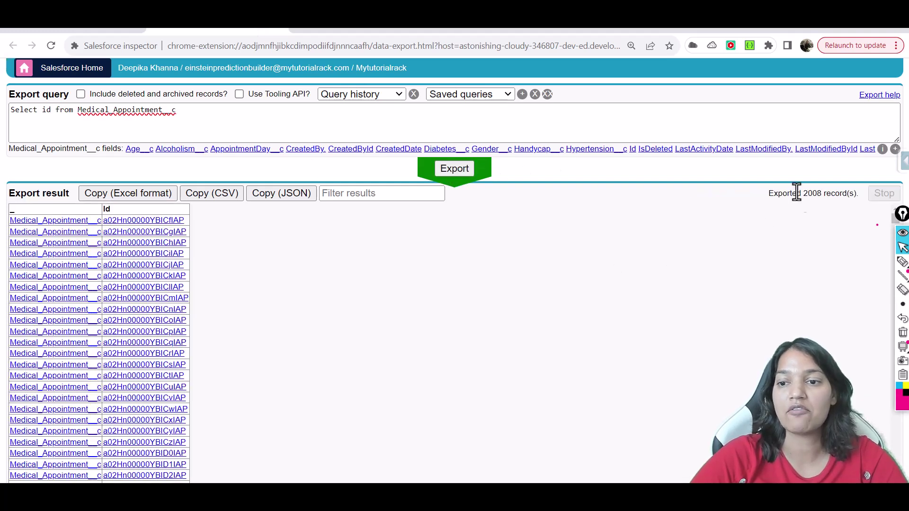
pyautogui.moveTo(797, 193); pyautogui.dragTo(823, 196)
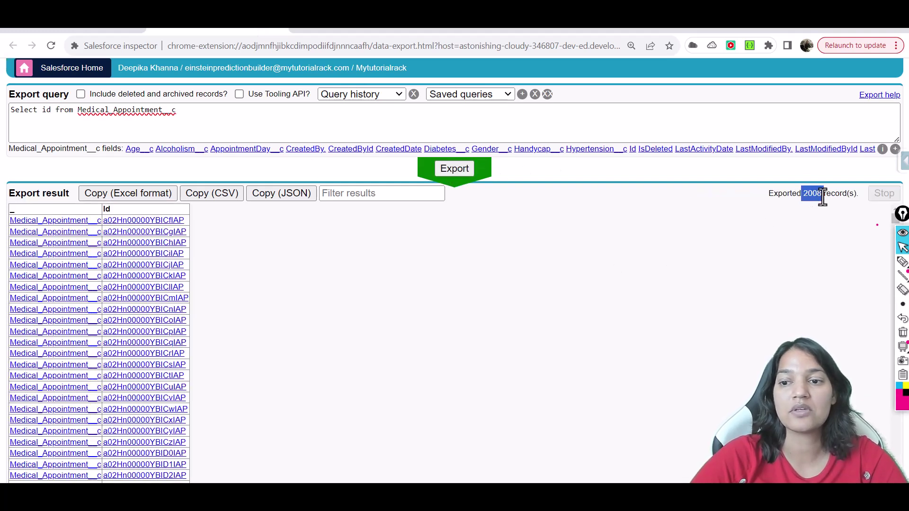
# Filter the query with 'where No_Show__c =null' and export, returning 10 records
pyautogui.click(218, 115)
pyautogui.write('where no')
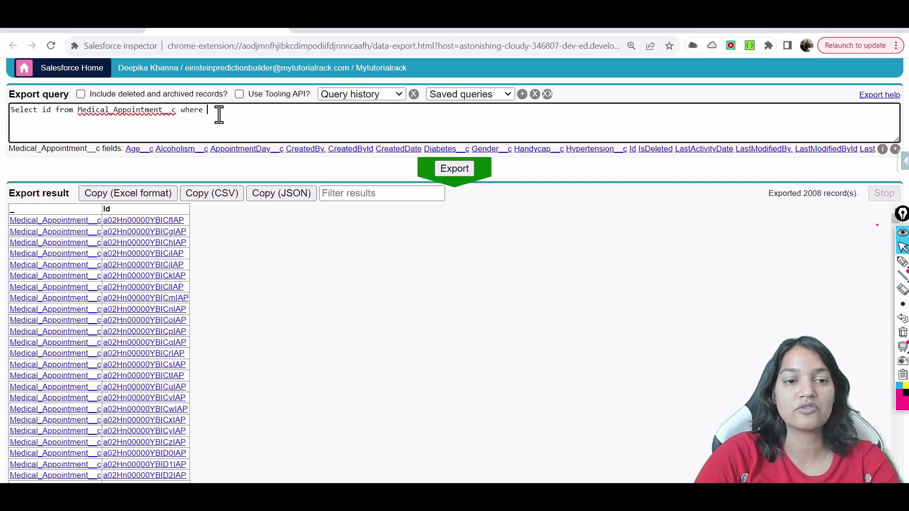
pyautogui.click(161, 150)
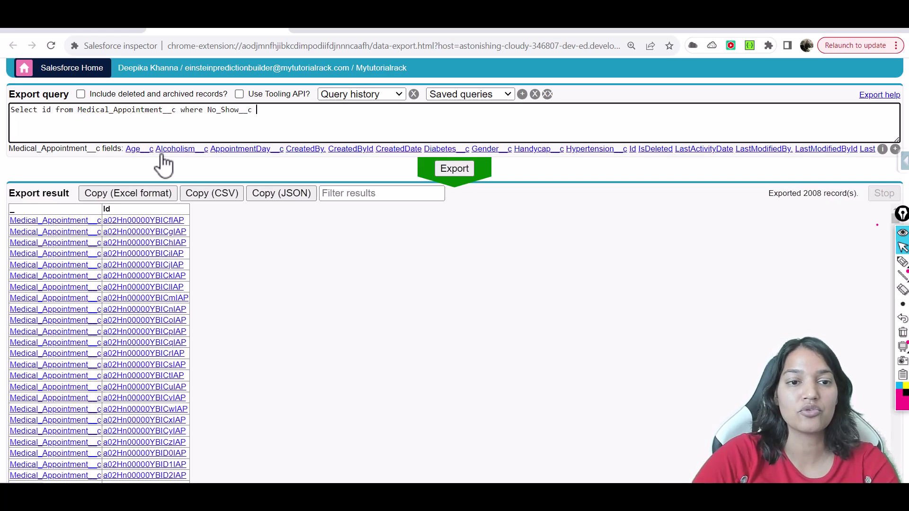
pyautogui.write('=null')
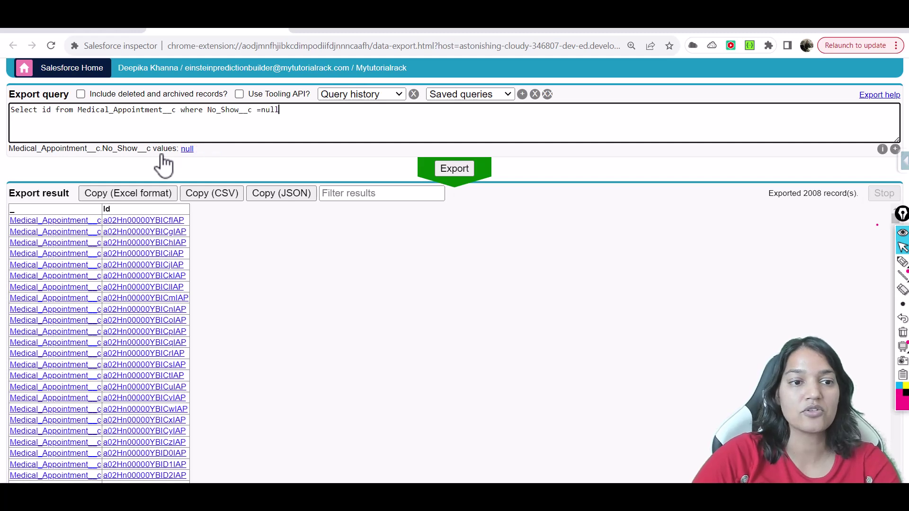
pyautogui.click(454, 168)
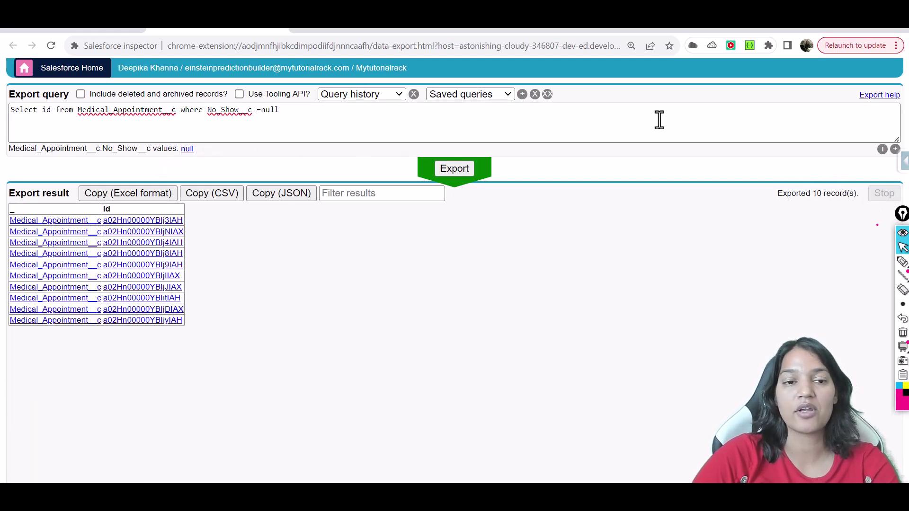
pyautogui.moveTo(208, 112); pyautogui.dragTo(290, 108)
pyautogui.click(260, 111)
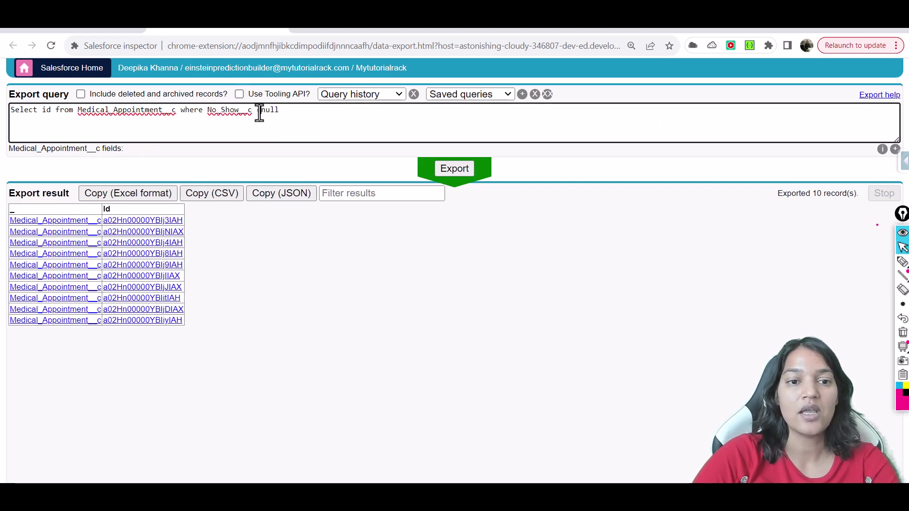
# Change the filter to No_Show__c !=null and export, returning 1998 records
pyautogui.write('!')
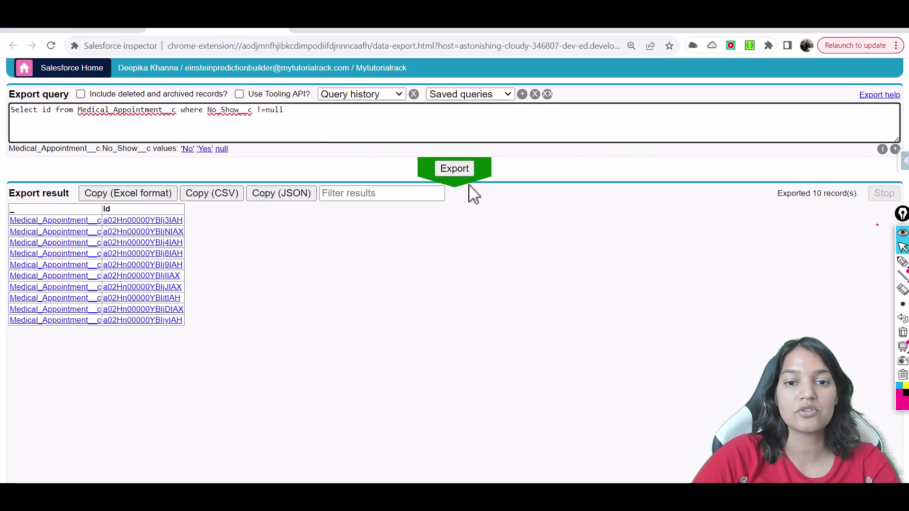
pyautogui.click(455, 168)
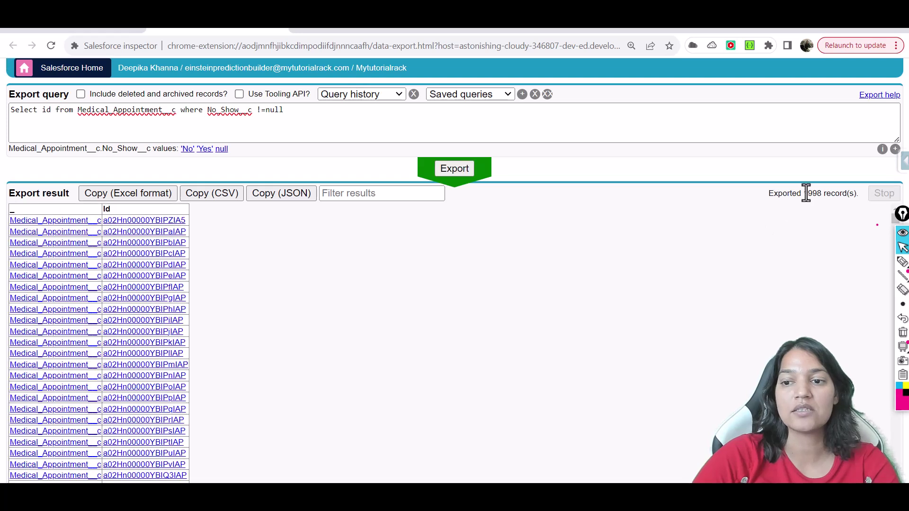
pyautogui.doubleClick(811, 193)
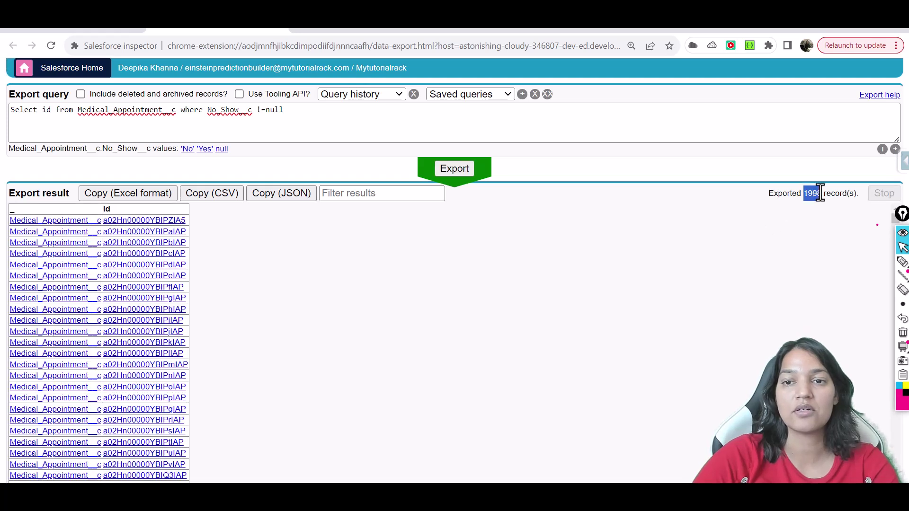
# Add Age, Alcoholism, AppointmentDay, No_Show, Neighbourhood, PatientId and ScheduledDay fields to the query
pyautogui.click(51, 112)
pyautogui.write(',')
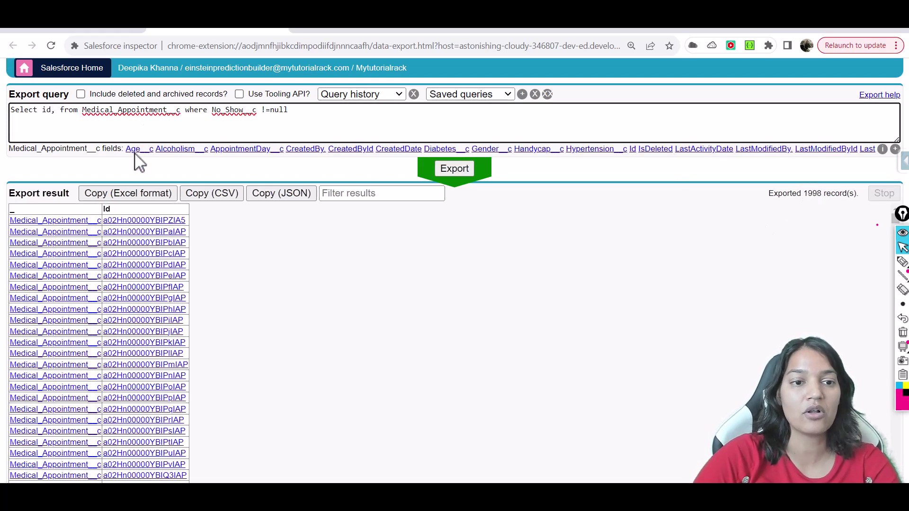
pyautogui.click(135, 149)
pyautogui.click(176, 149)
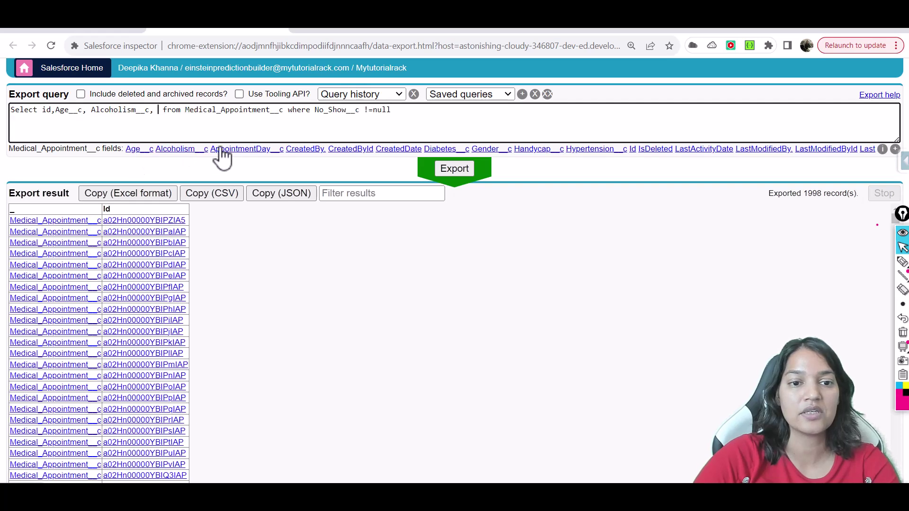
pyautogui.click(235, 149)
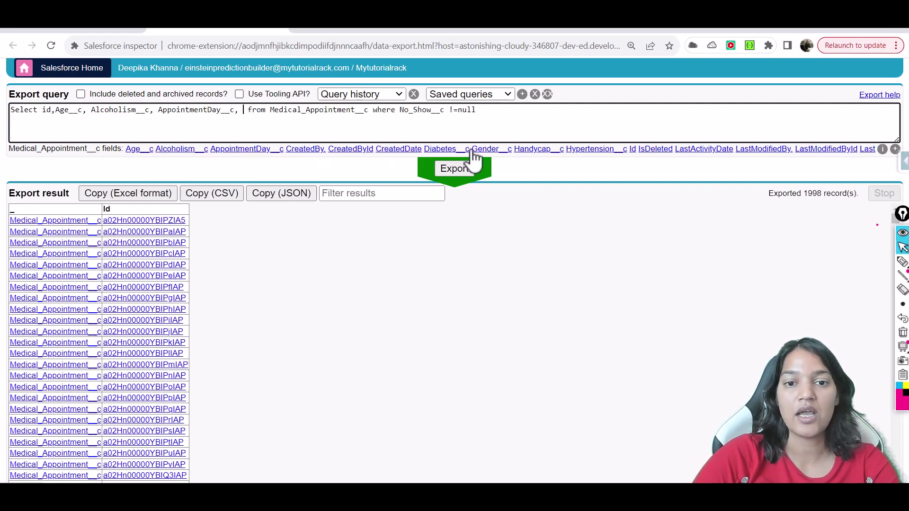
pyautogui.click(894, 149)
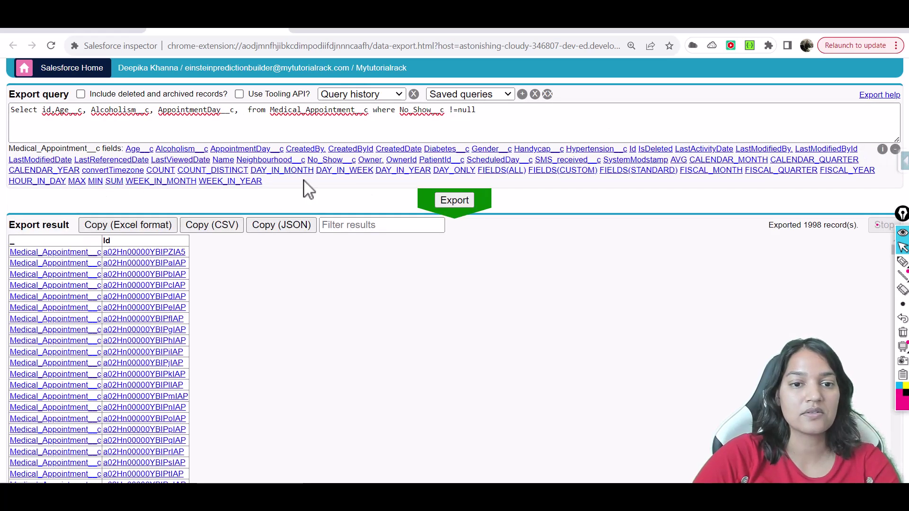
pyautogui.click(337, 160)
pyautogui.click(295, 161)
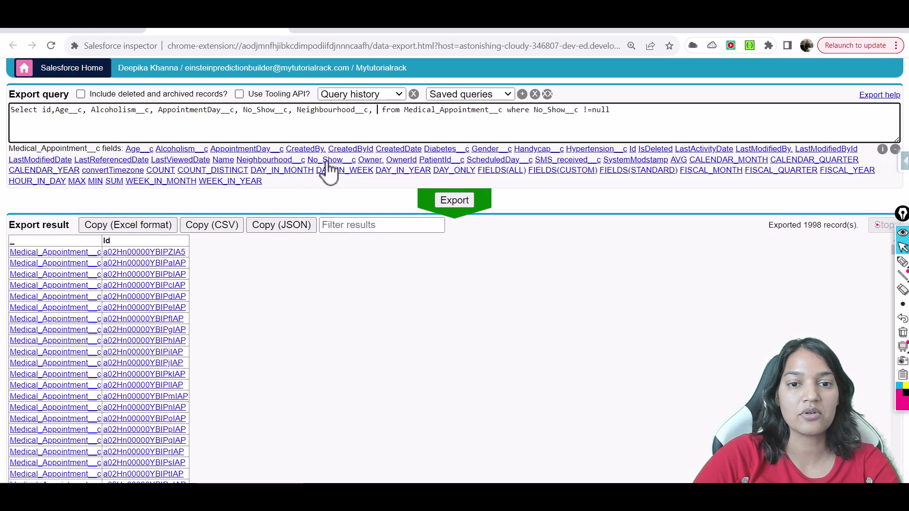
pyautogui.click(437, 161)
pyautogui.click(492, 160)
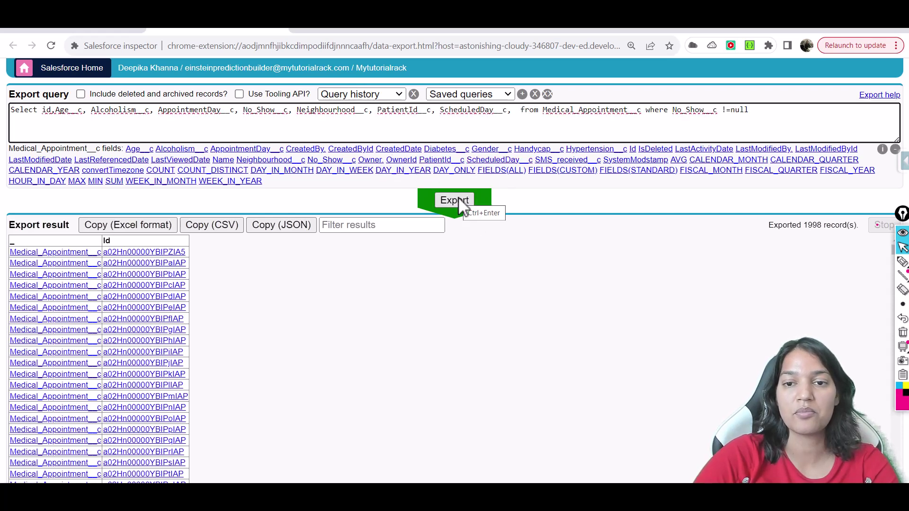
pyautogui.press('BackSpace')
pyautogui.press('BackSpace')
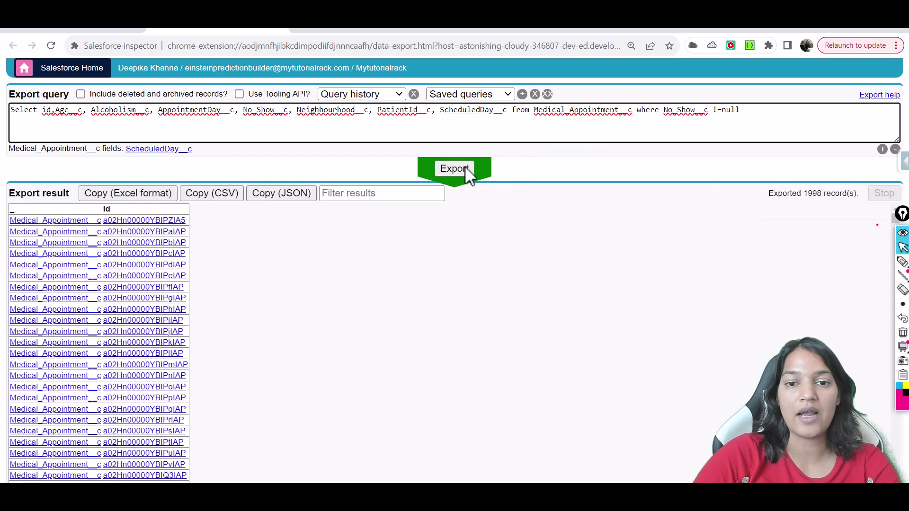
# Export the 1998 records with the added fields, review the rows, then return to Medical Appointments
pyautogui.click(459, 168)
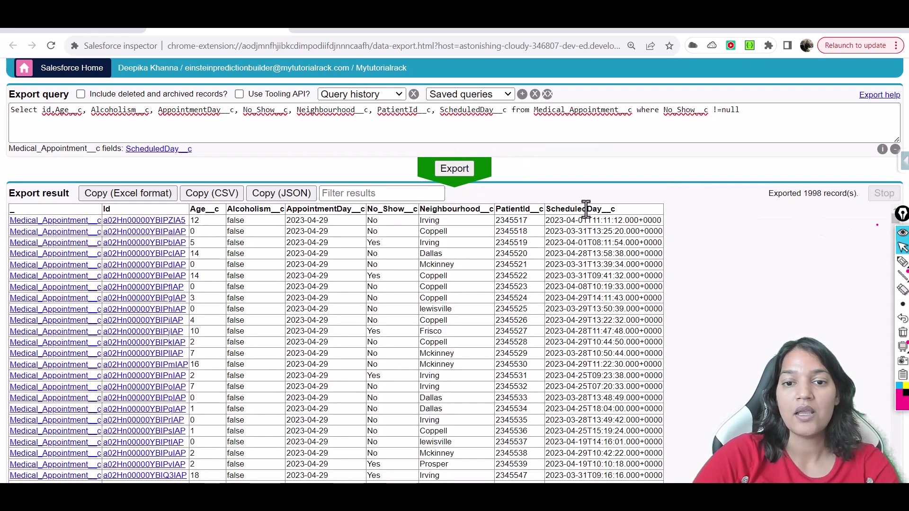
pyautogui.moveTo(383, 236); pyautogui.dragTo(391, 482)
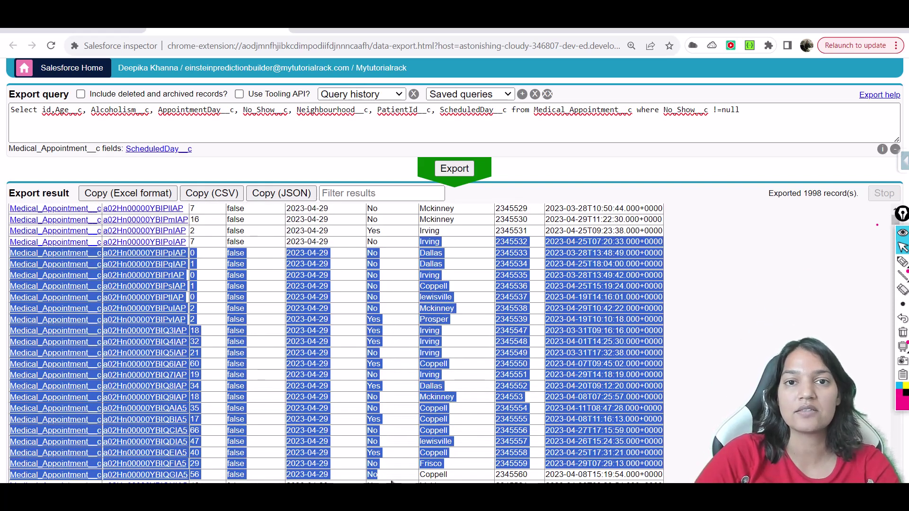
pyautogui.click(112, 30)
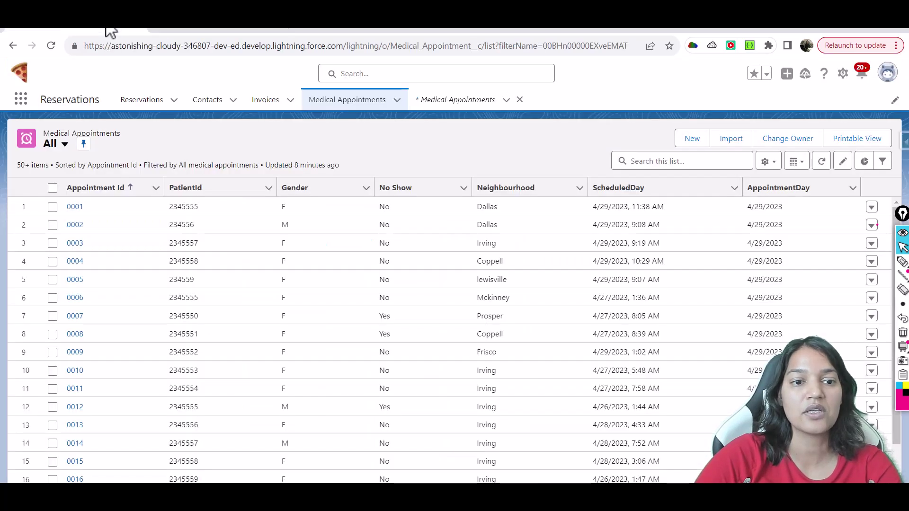
# Open Setup from the gear menu in the Salesforce header
pyautogui.click(842, 74)
pyautogui.click(790, 111)
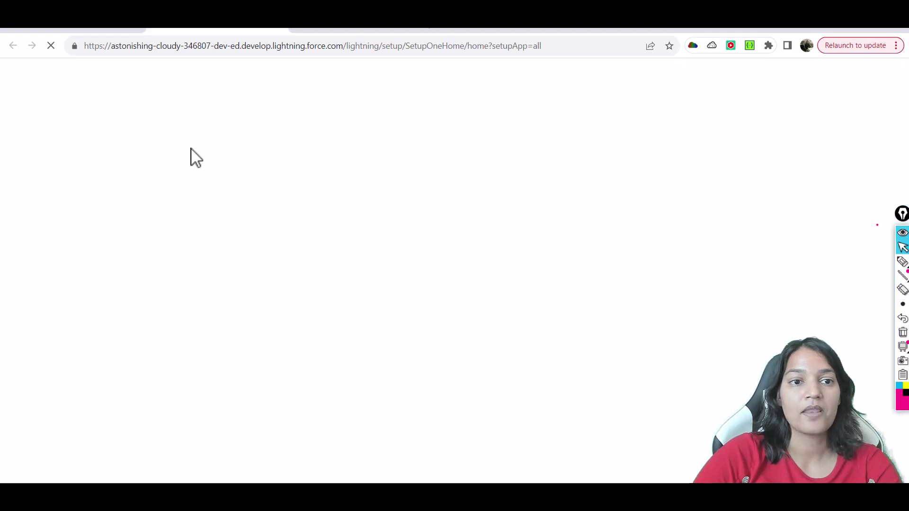